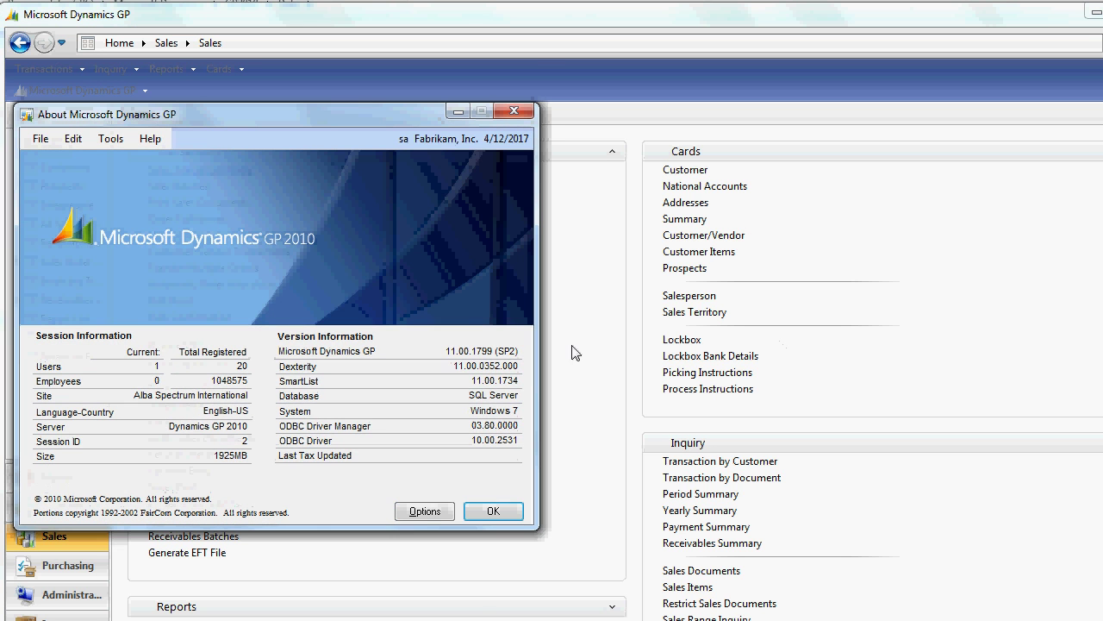
- Examine the list of registered modules in the Microsoft Dynamics GP options, including Modifier and Customization Site Enabler, and close the product information
click(435, 514)
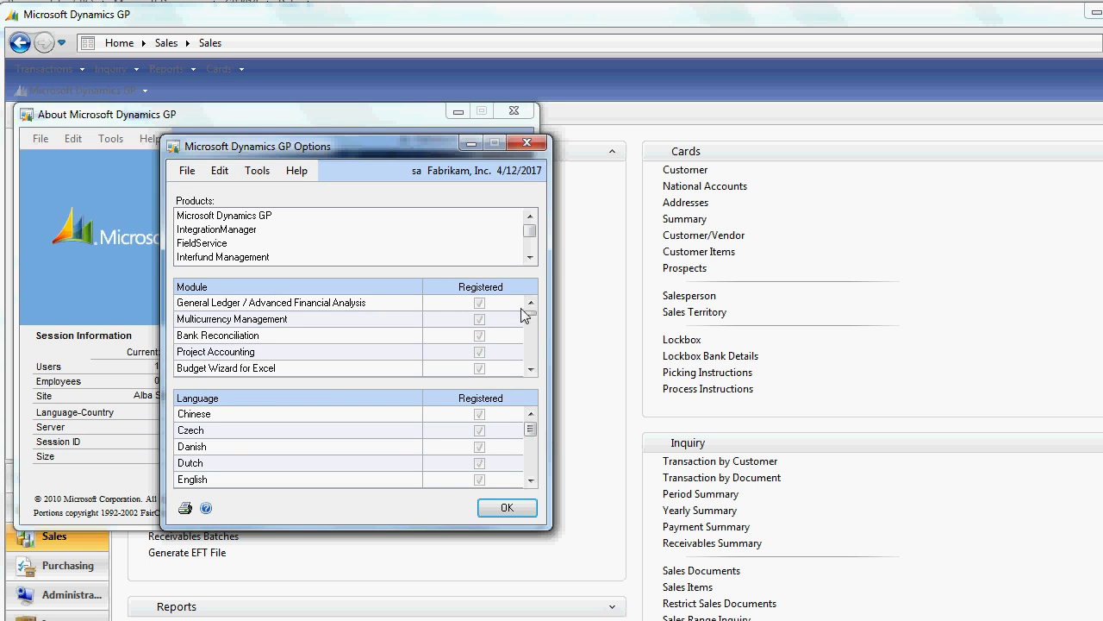
drag(527, 312, 534, 355)
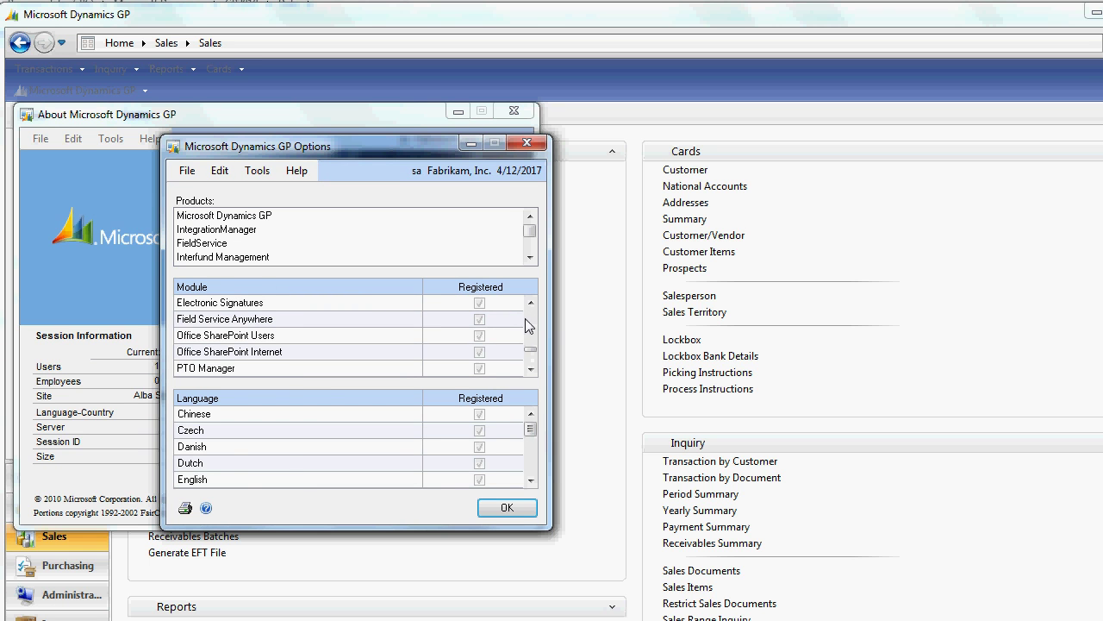
click(527, 321)
click(532, 329)
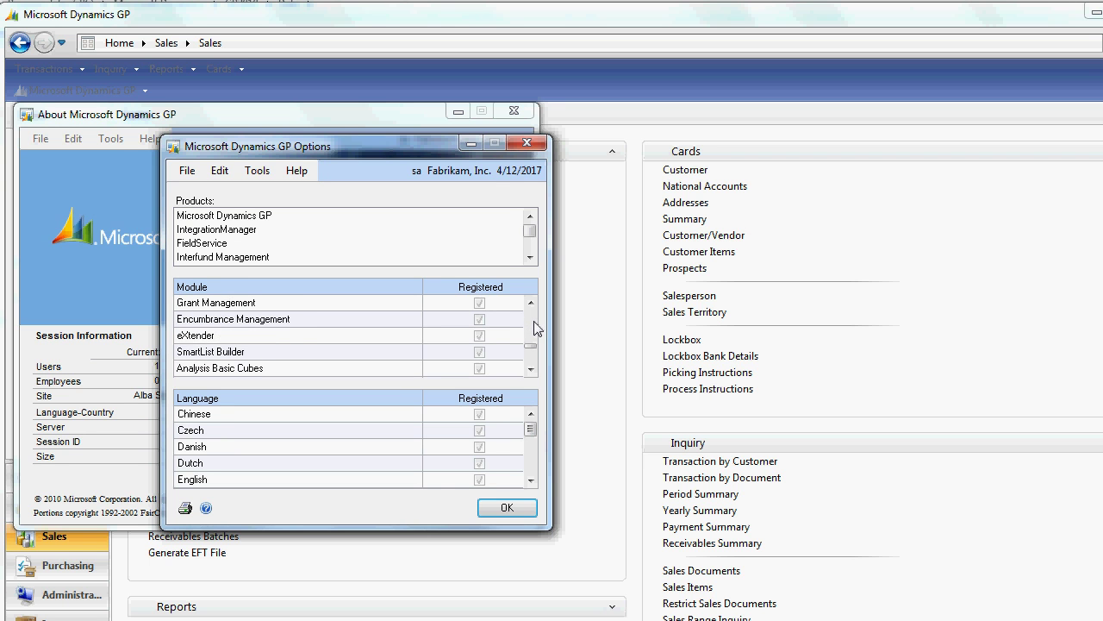
click(534, 327)
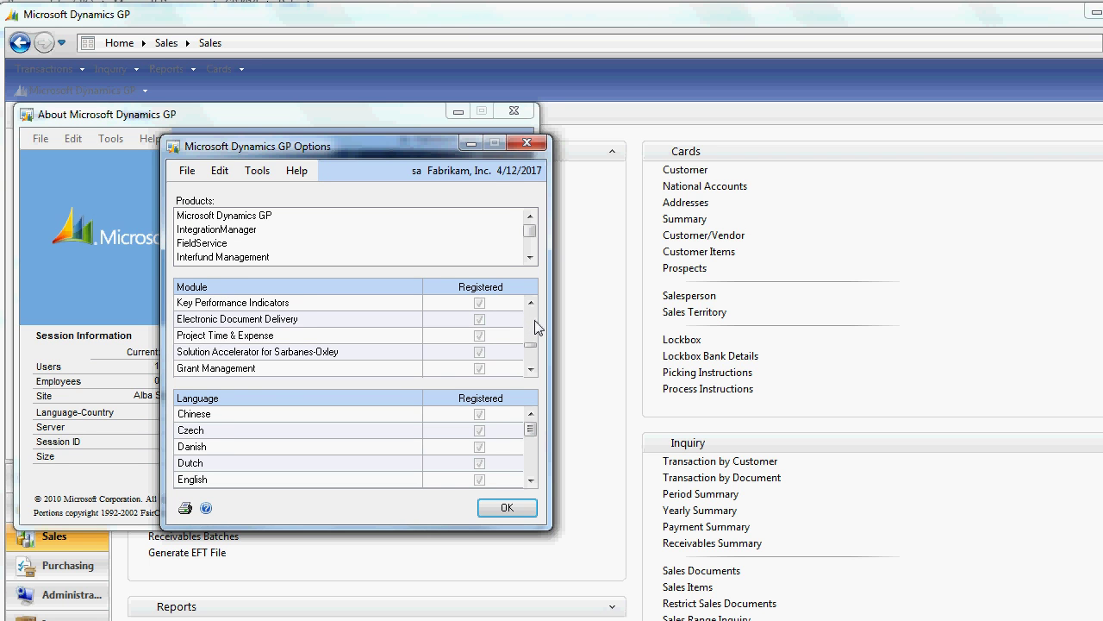
click(531, 369)
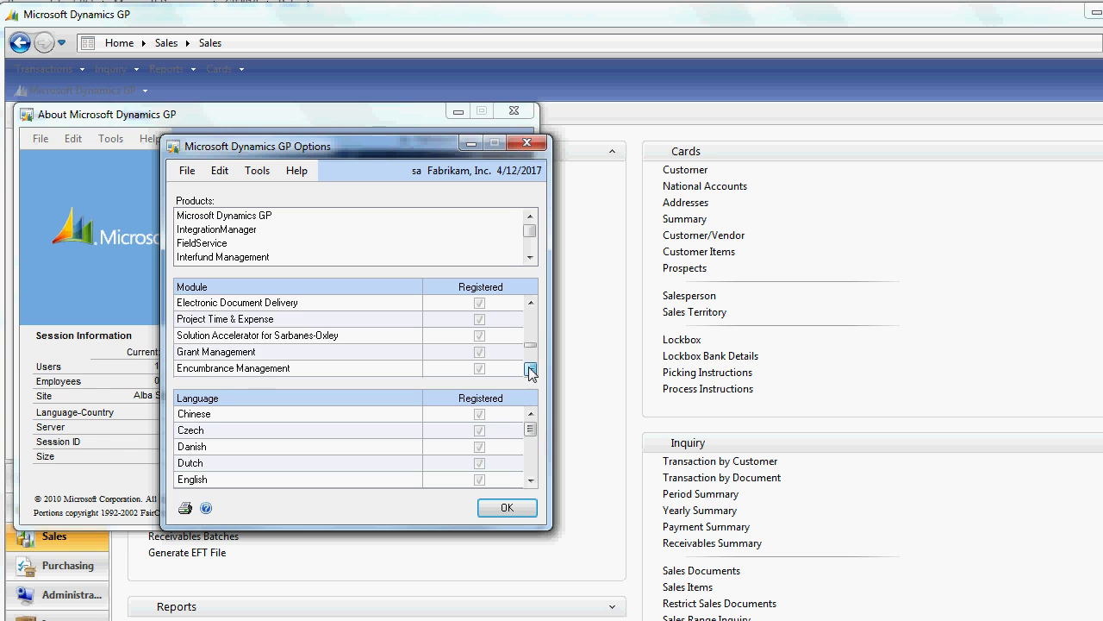
click(531, 369)
click(531, 369)
click(531, 369)
click(531, 369)
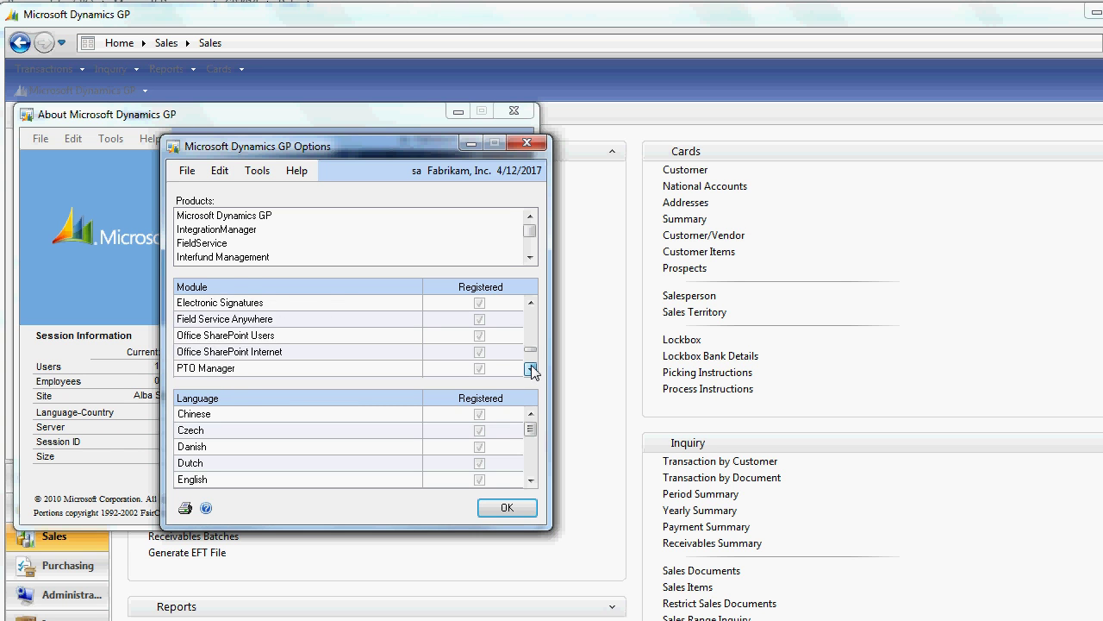
click(531, 369)
click(531, 369)
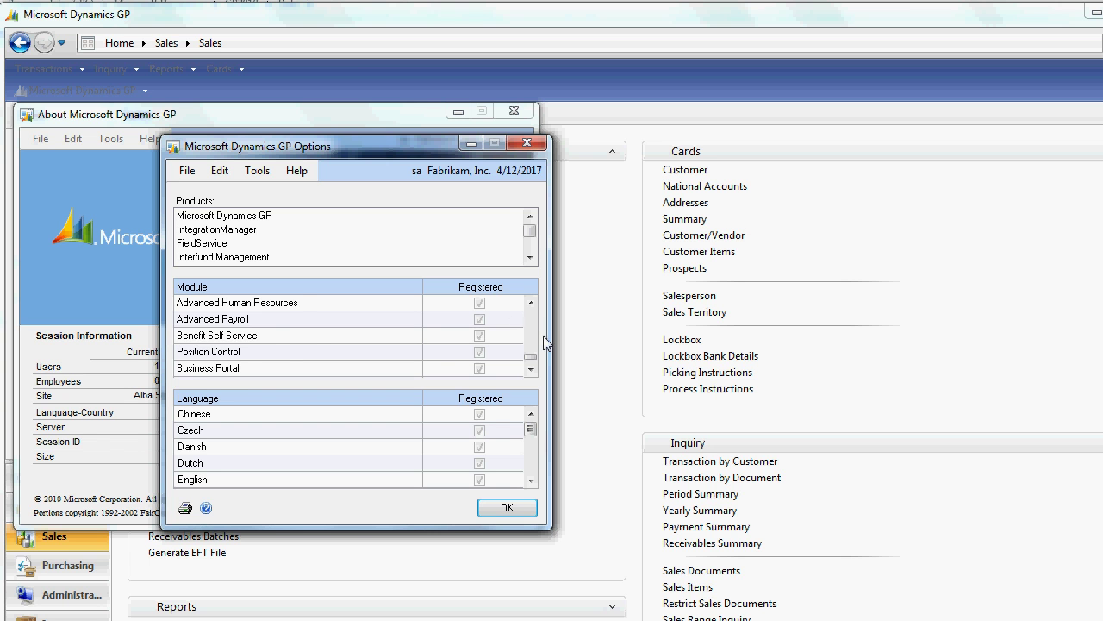
scroll(533, 327, up, 2)
scroll(533, 323, up, 3)
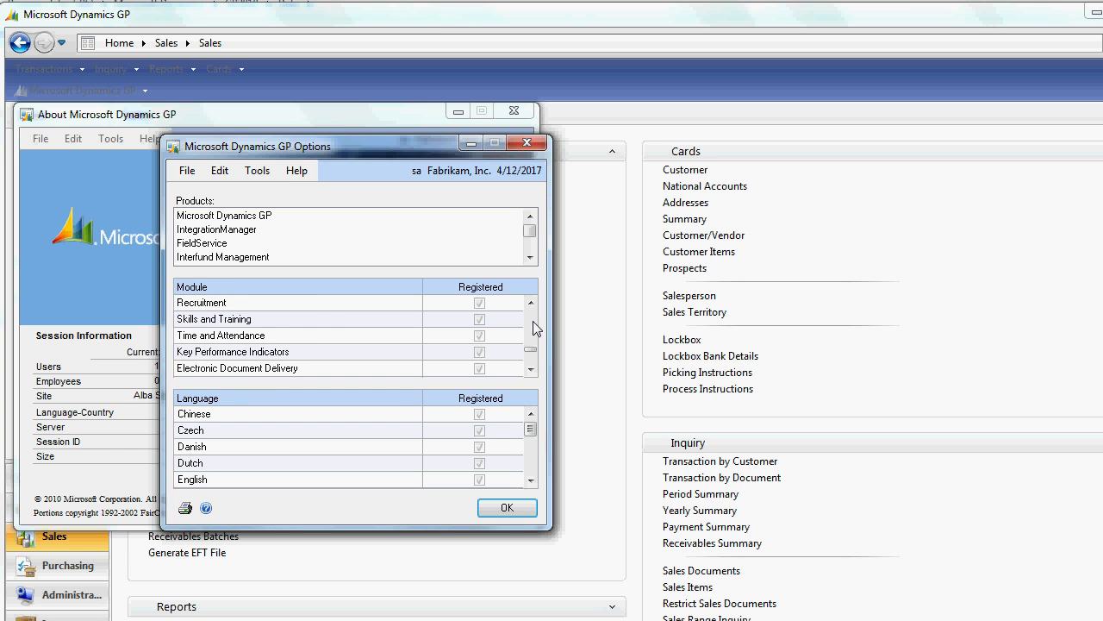
scroll(533, 321, up, 5)
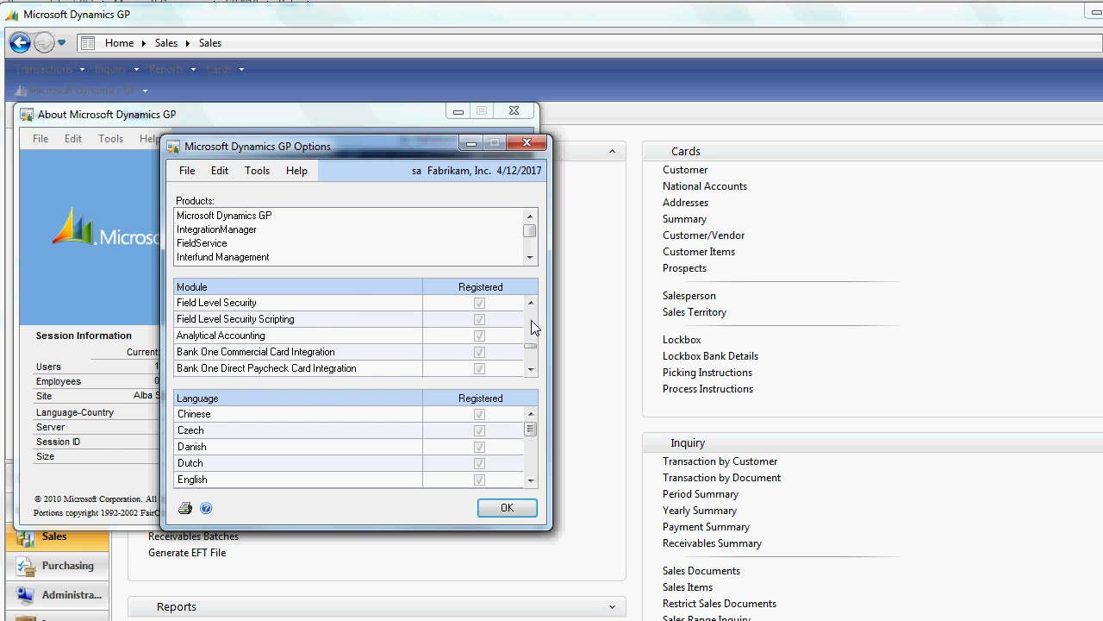
scroll(533, 328, up, 2)
scroll(533, 329, up, 2)
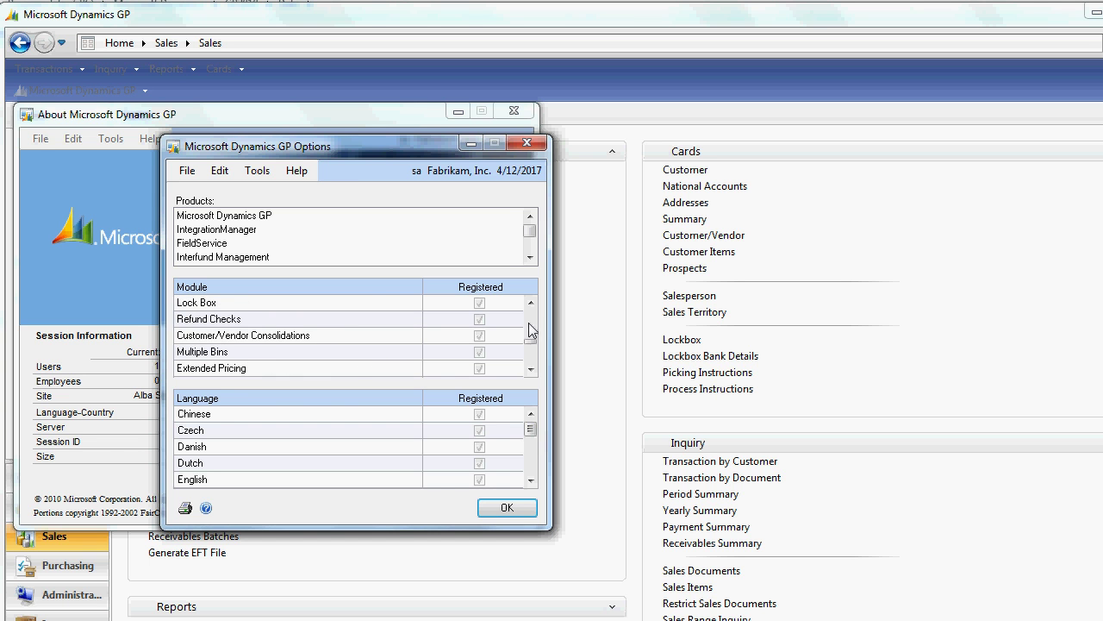
scroll(531, 329, up, 2)
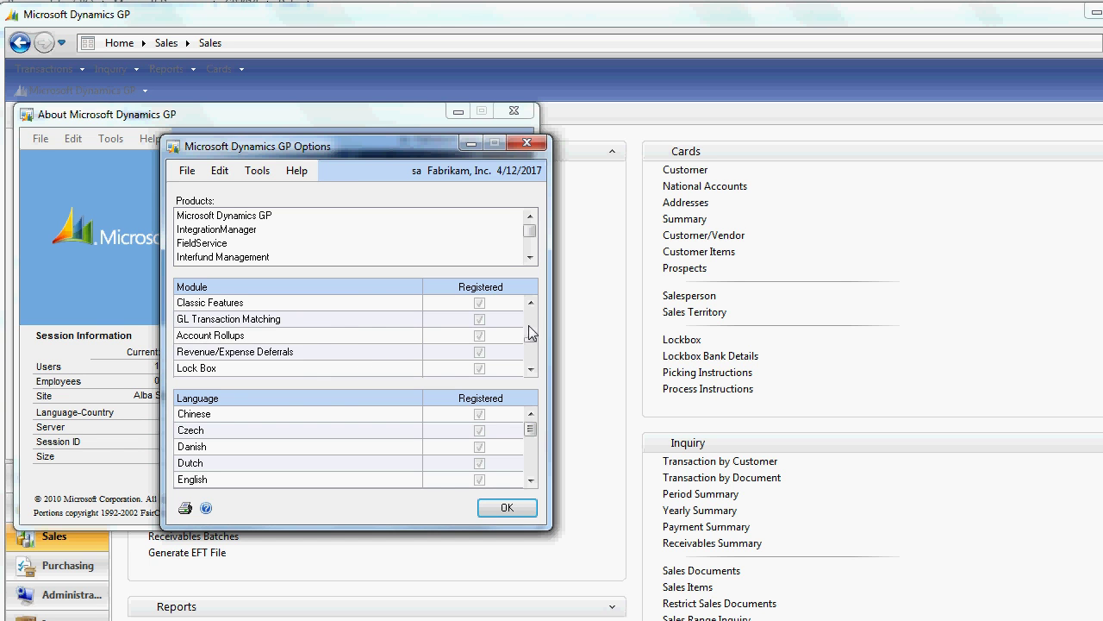
click(530, 369)
click(530, 369)
click(531, 369)
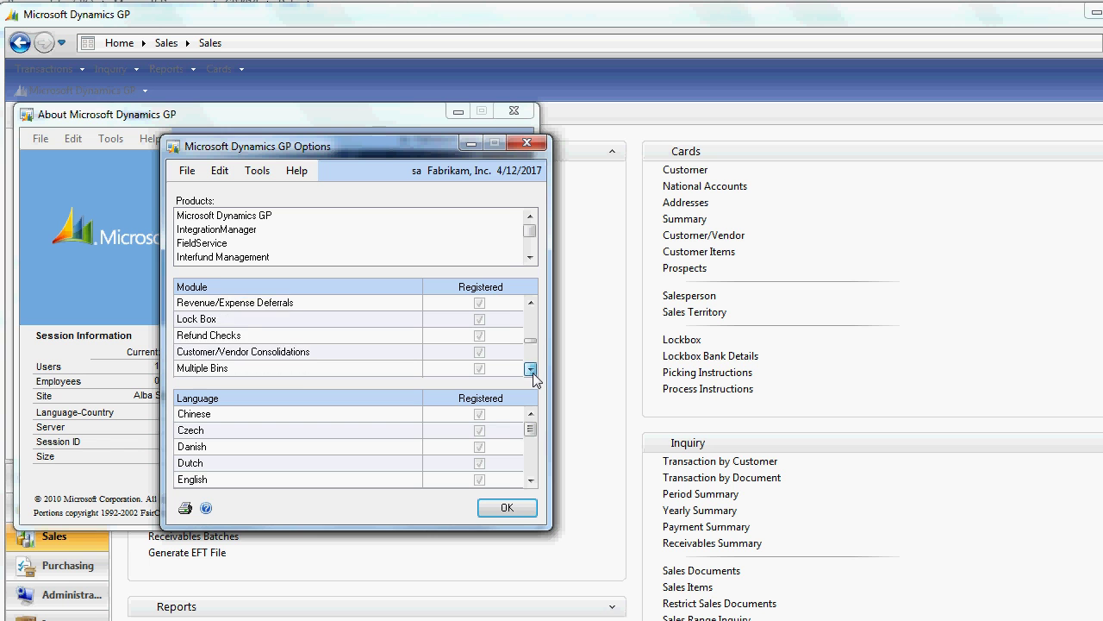
click(530, 369)
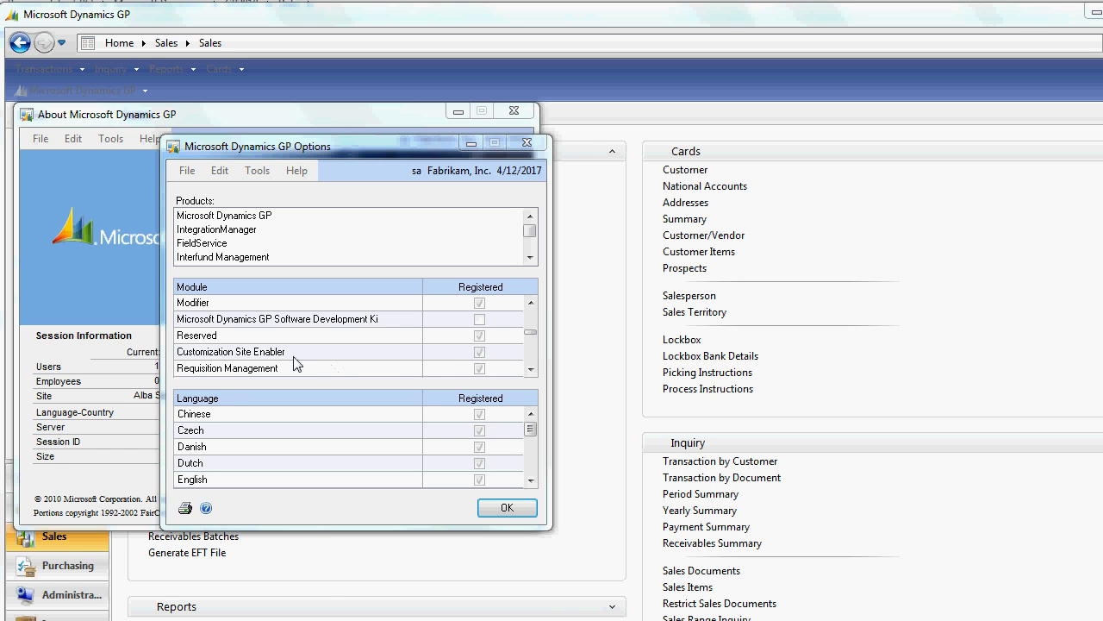
click(524, 511)
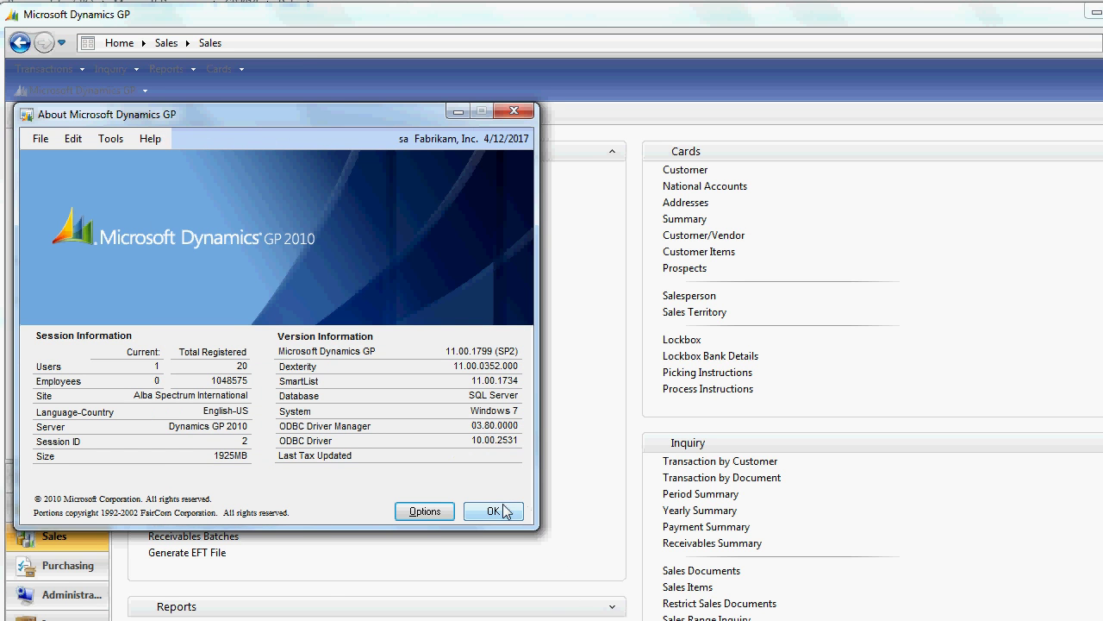
click(495, 511)
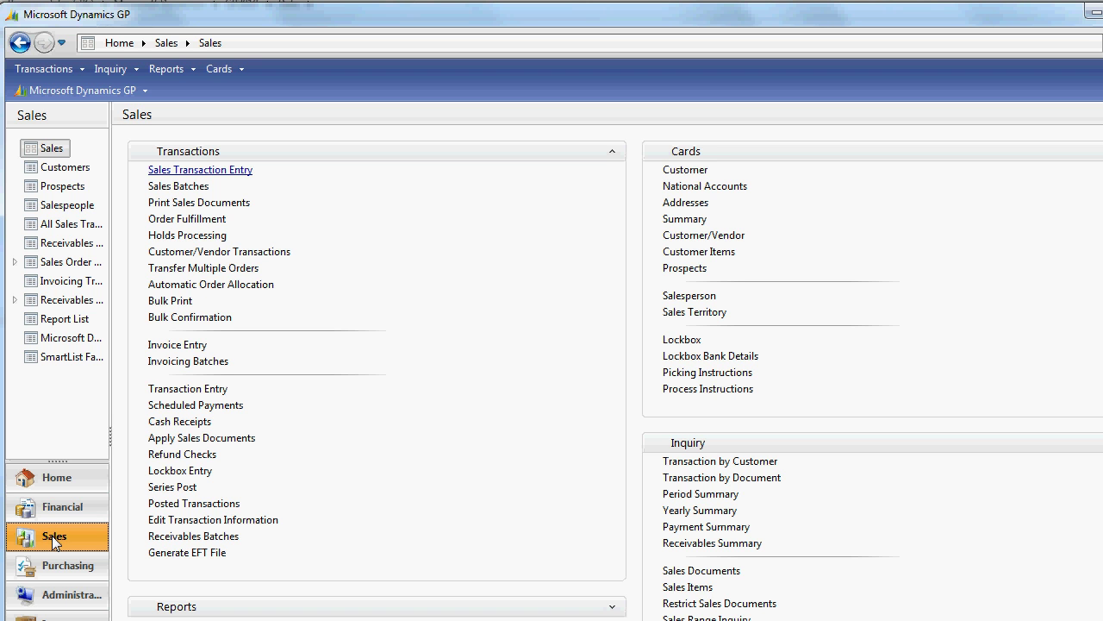
- View the Customer PO Number label in Sales Transaction Entry and close the window
click(207, 169)
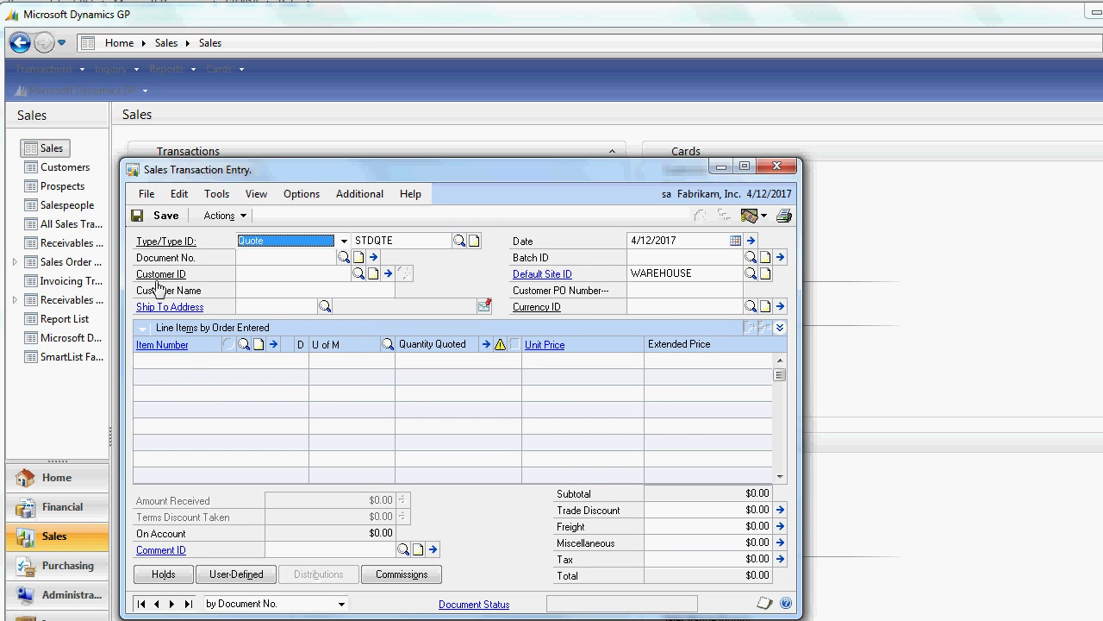
click(777, 165)
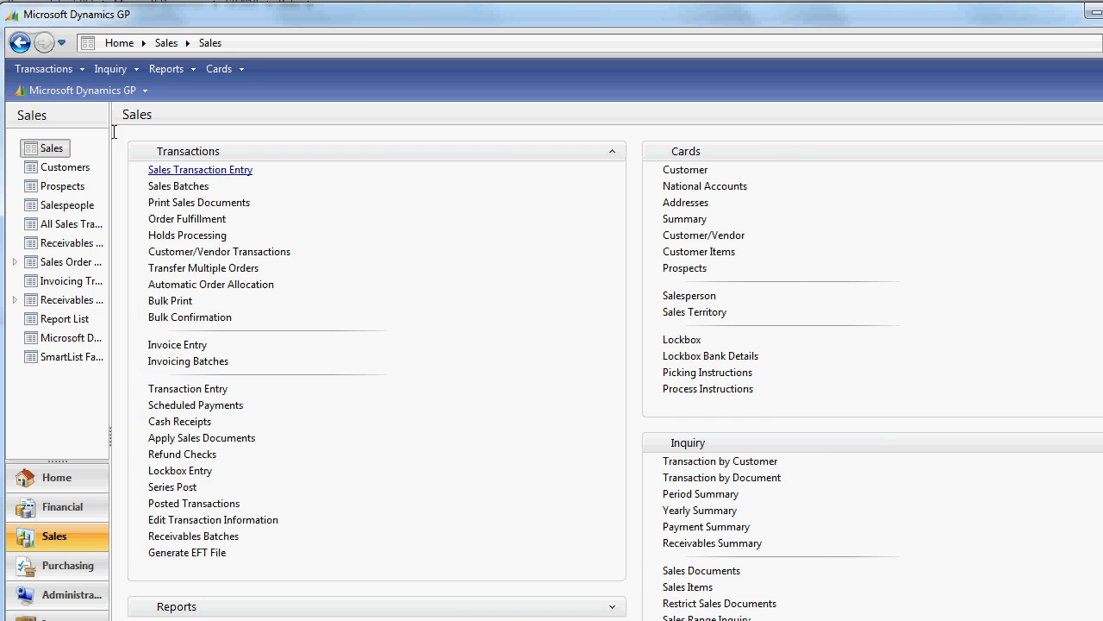
- Start Modifier and close its Modified Forms window
click(104, 89)
mouse_move(94, 177)
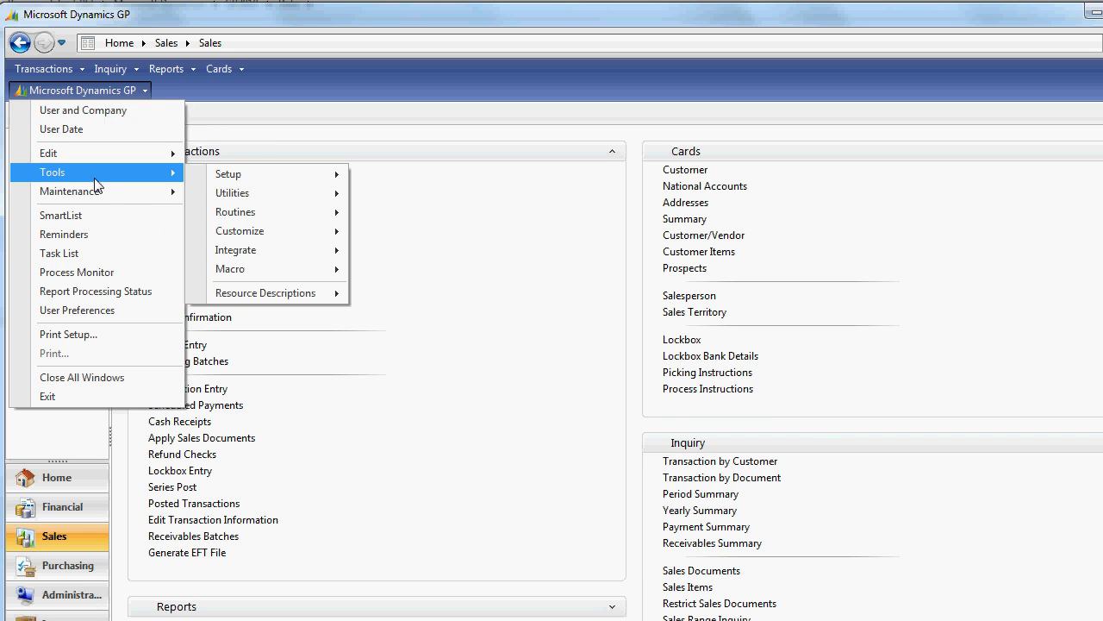
mouse_move(298, 235)
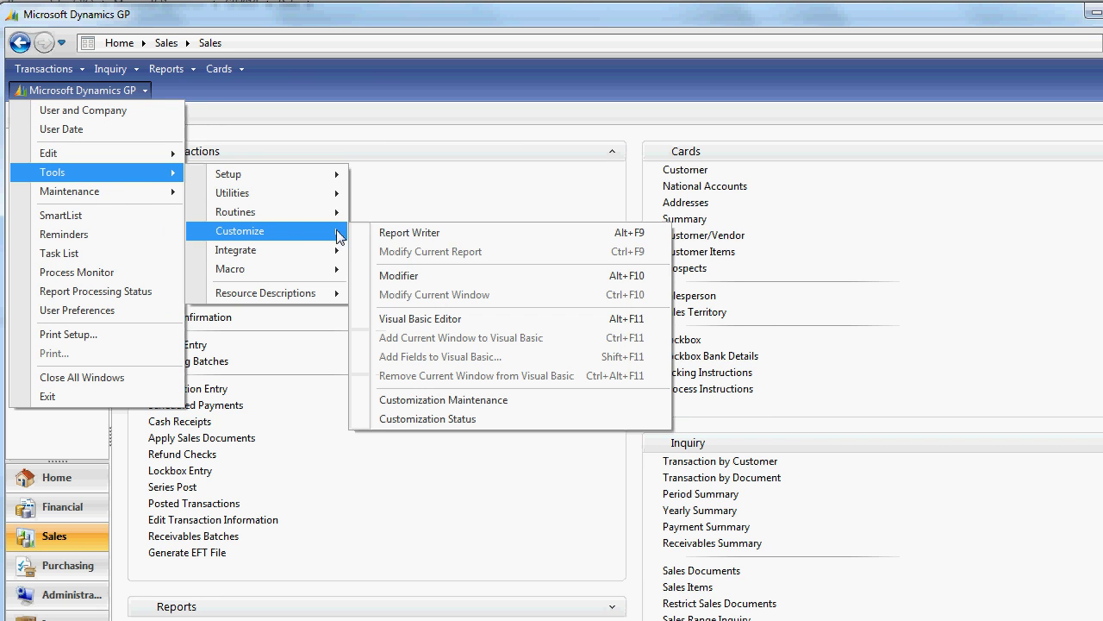
click(418, 274)
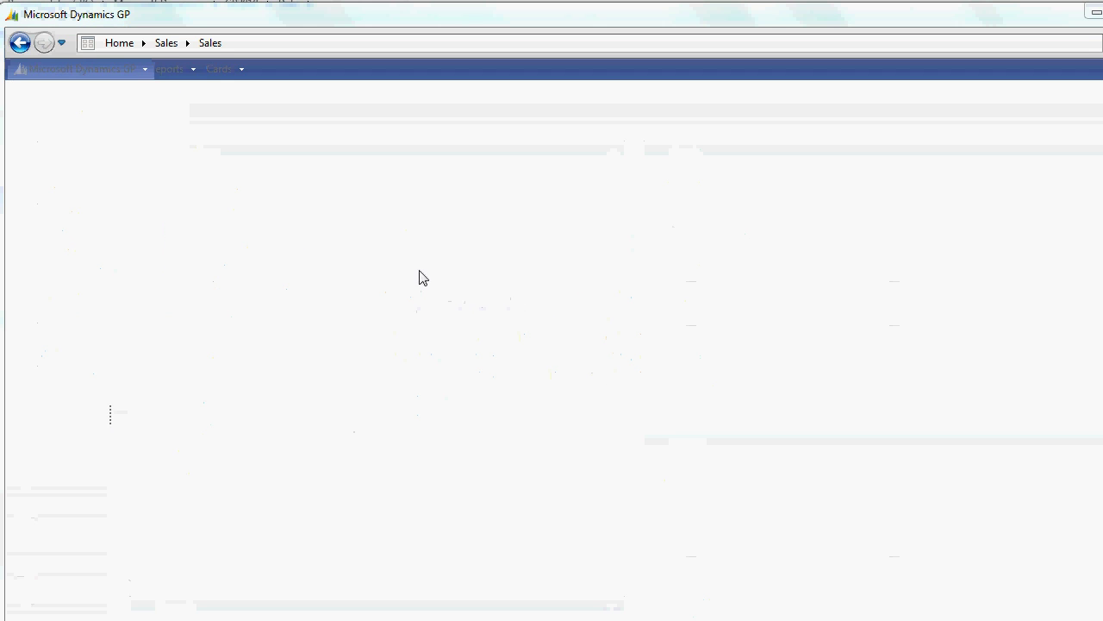
click(552, 393)
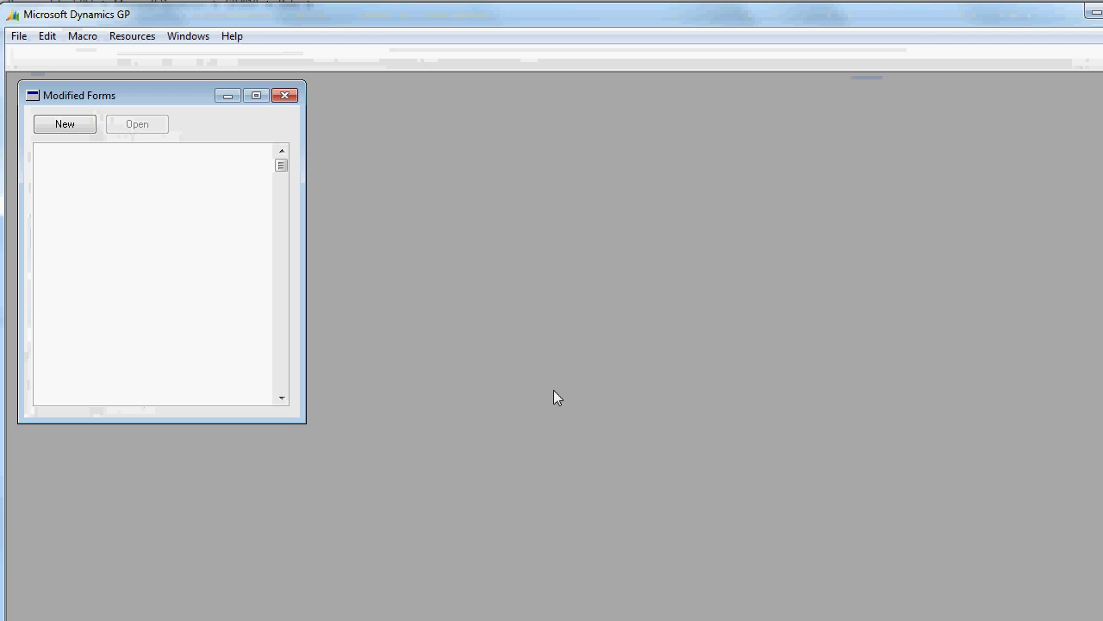
click(286, 97)
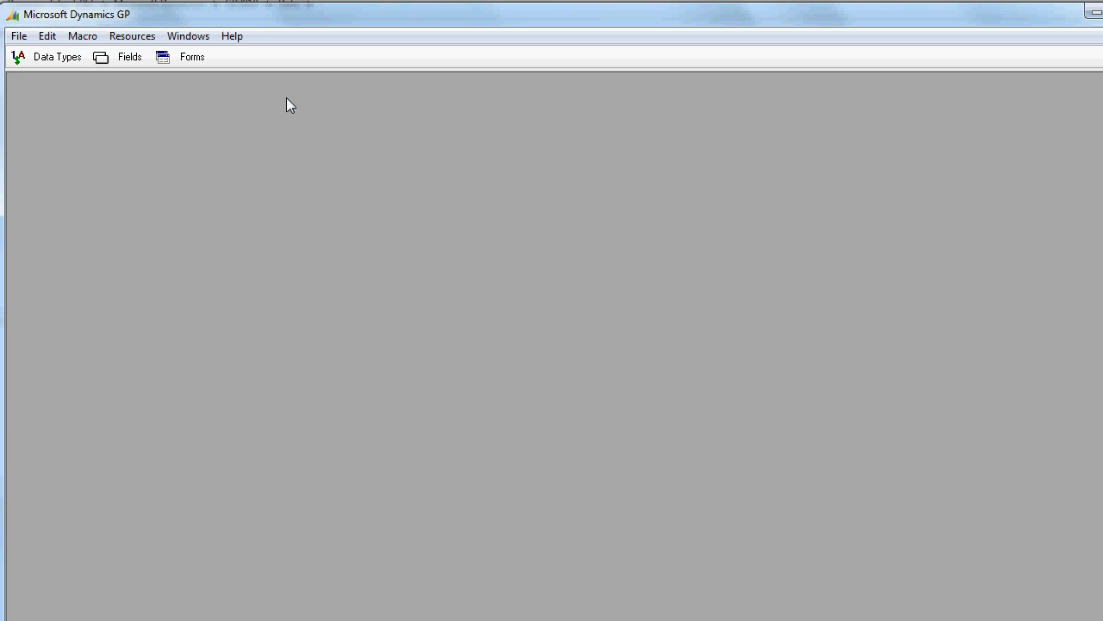
- Open the Strings resources and set the core to Sales
click(127, 43)
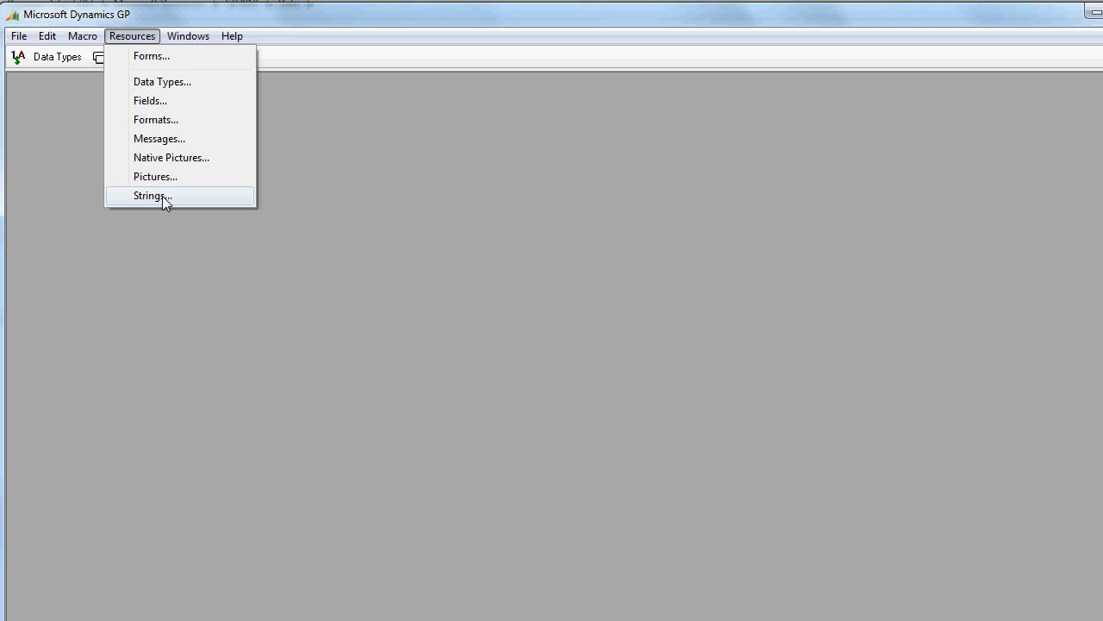
click(162, 195)
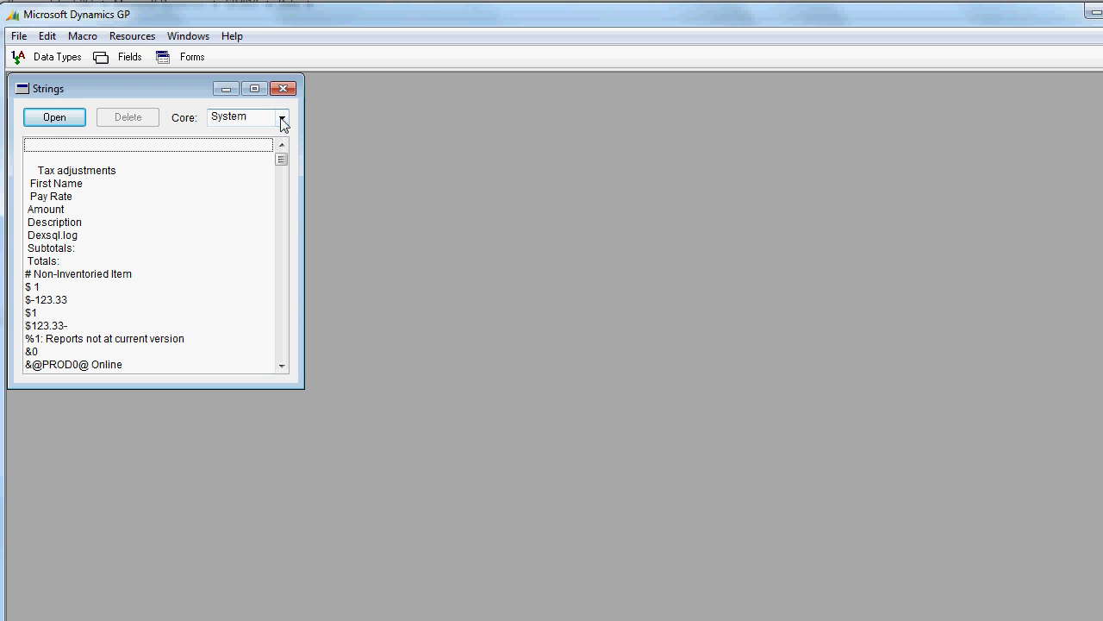
click(282, 118)
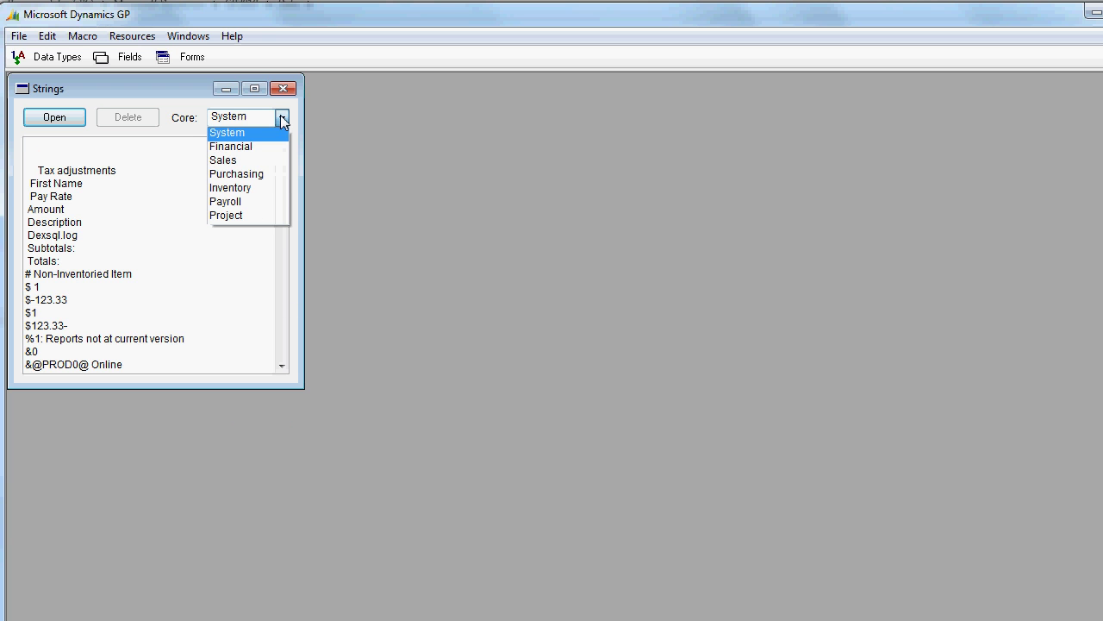
click(237, 160)
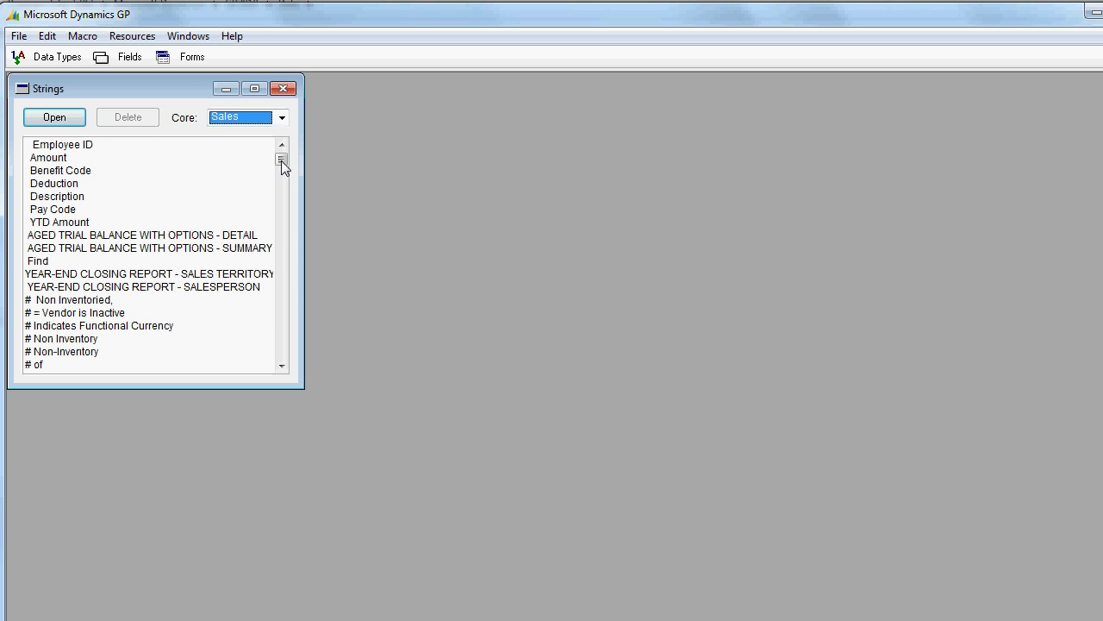
- Change the Sales string "Customer PO Number---" to "Customer PO Номер" in its string definition
drag(281, 161, 282, 207)
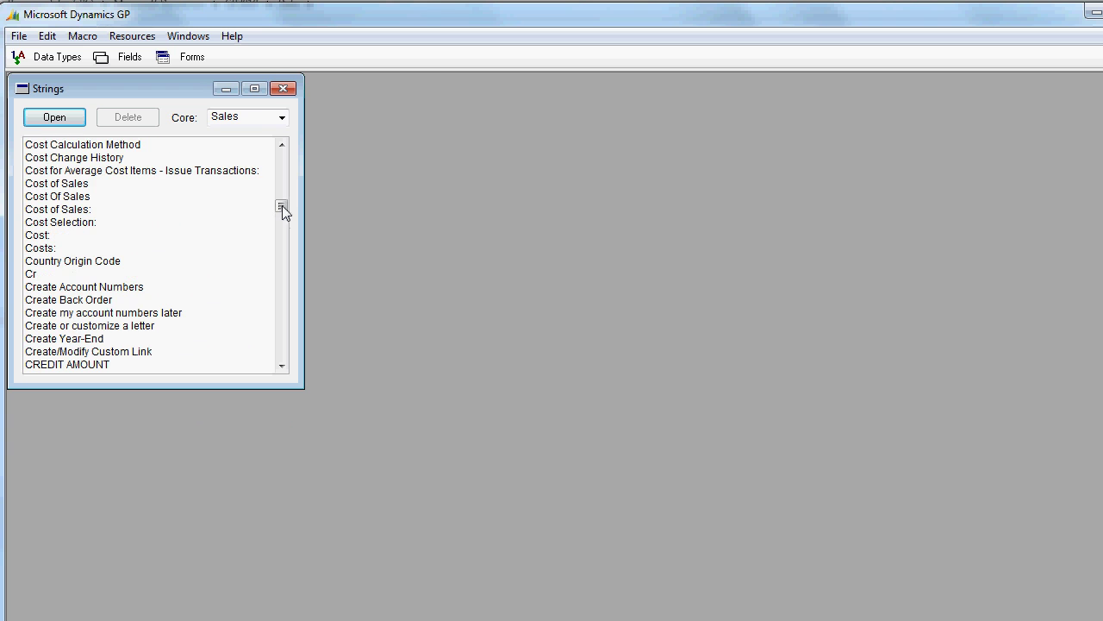
click(282, 326)
click(285, 331)
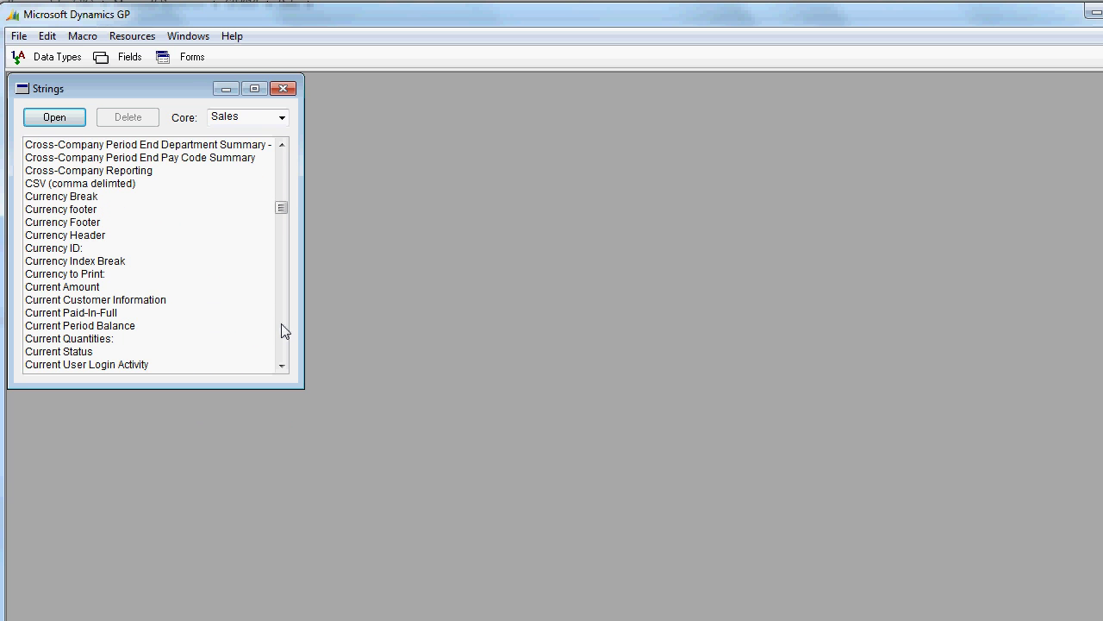
click(285, 332)
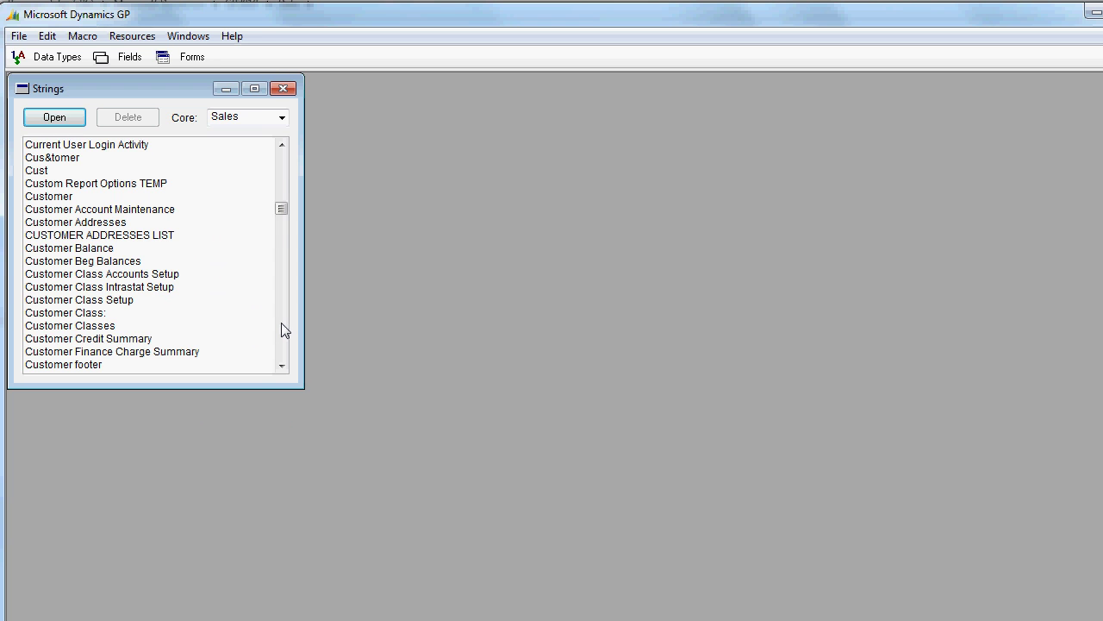
click(283, 328)
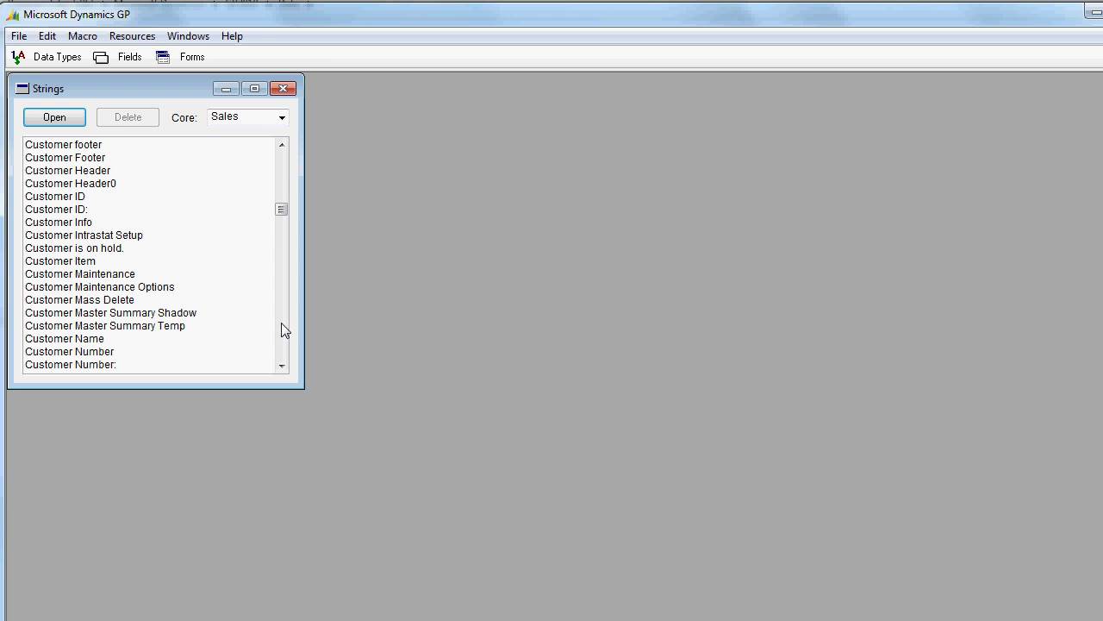
click(282, 325)
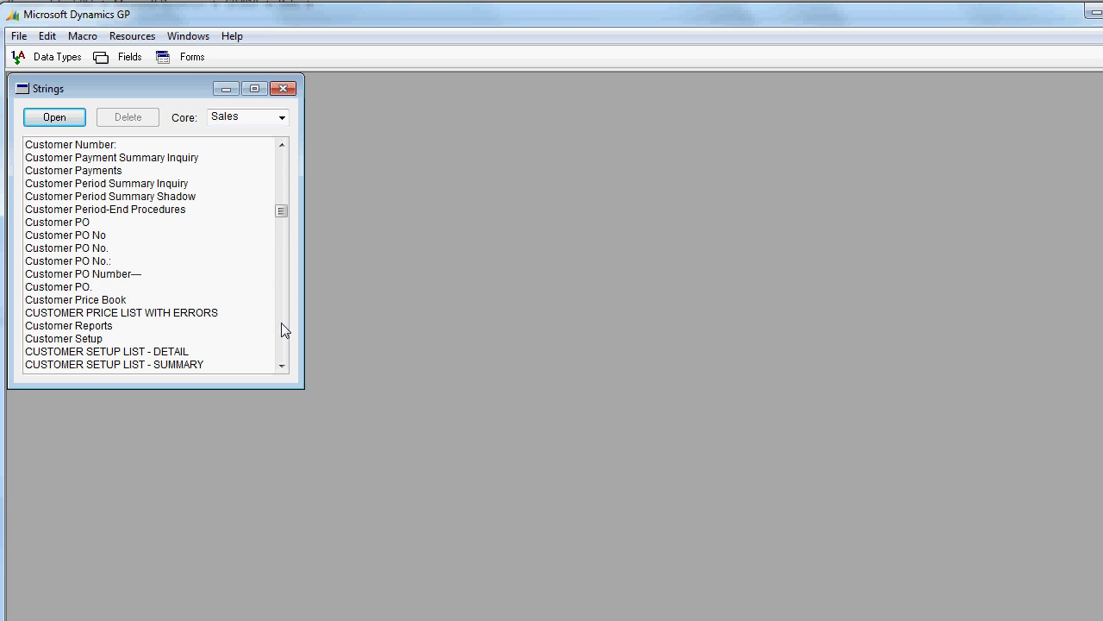
double_click(71, 275)
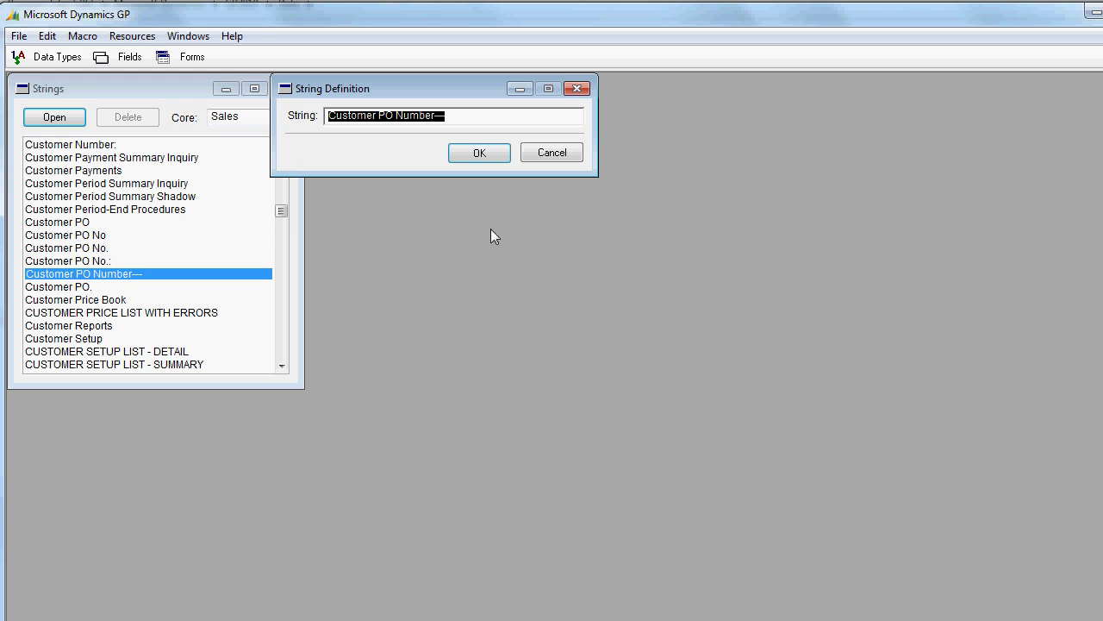
click(461, 119)
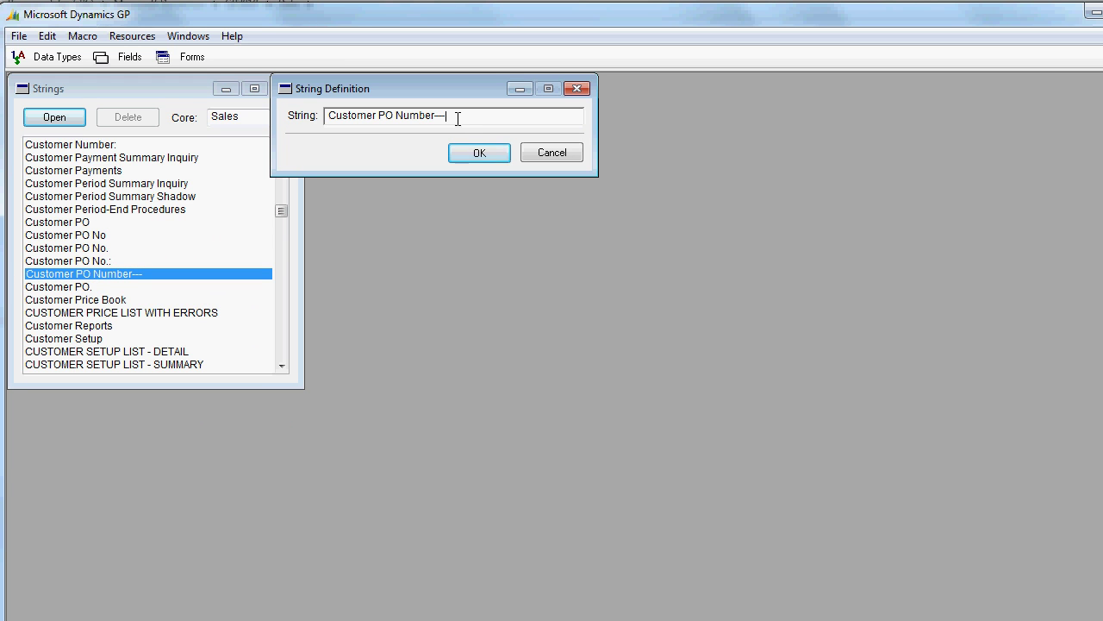
key(BackSpace)
key(BackSpace)
key(BackSpace)
key(BackSpace)
key(BackSpace)
key(BackSpace)
text(Yjvth)
key(BackSpace)
key(BackSpace)
text(Hoмер)
click(480, 153)
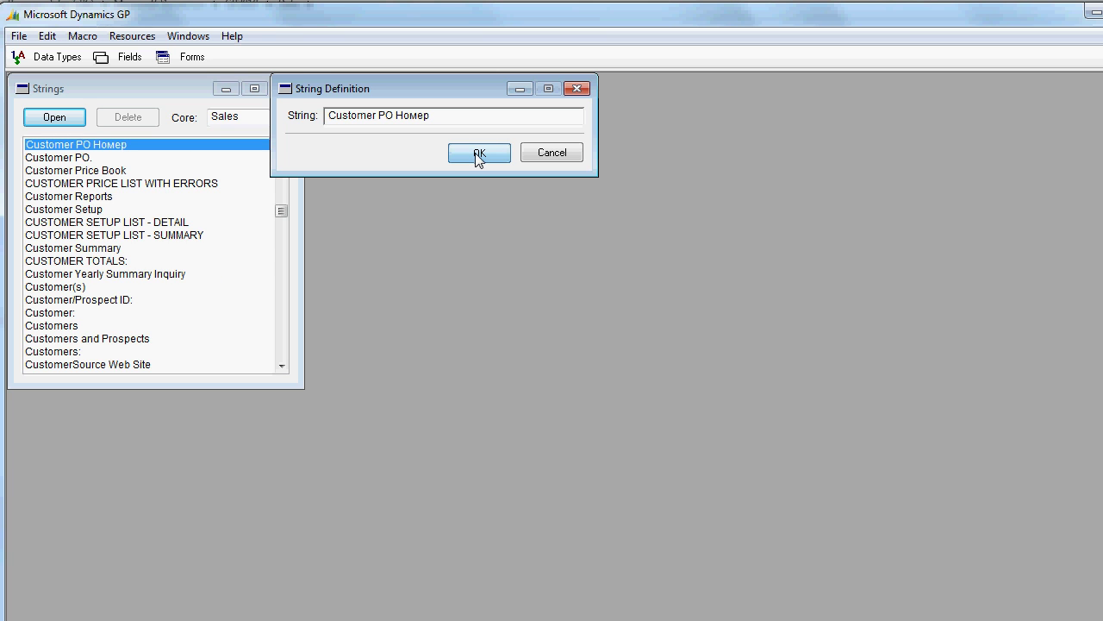
- Return from Modifier to Microsoft Dynamics GP and open Sales Transaction Entry to check the customer PO label
click(17, 37)
click(90, 204)
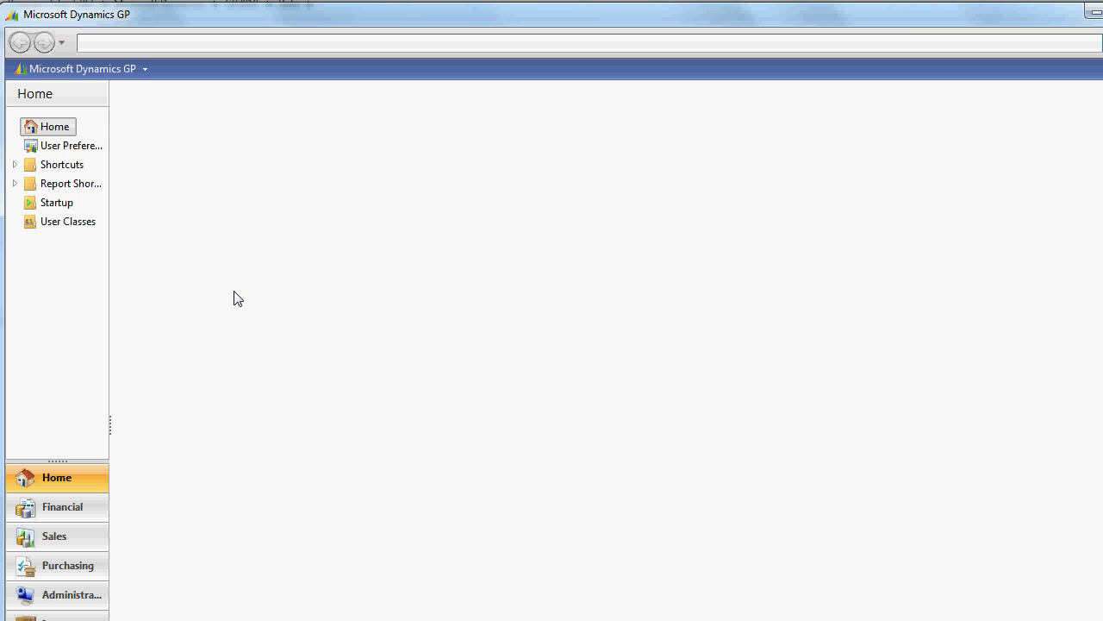
click(54, 540)
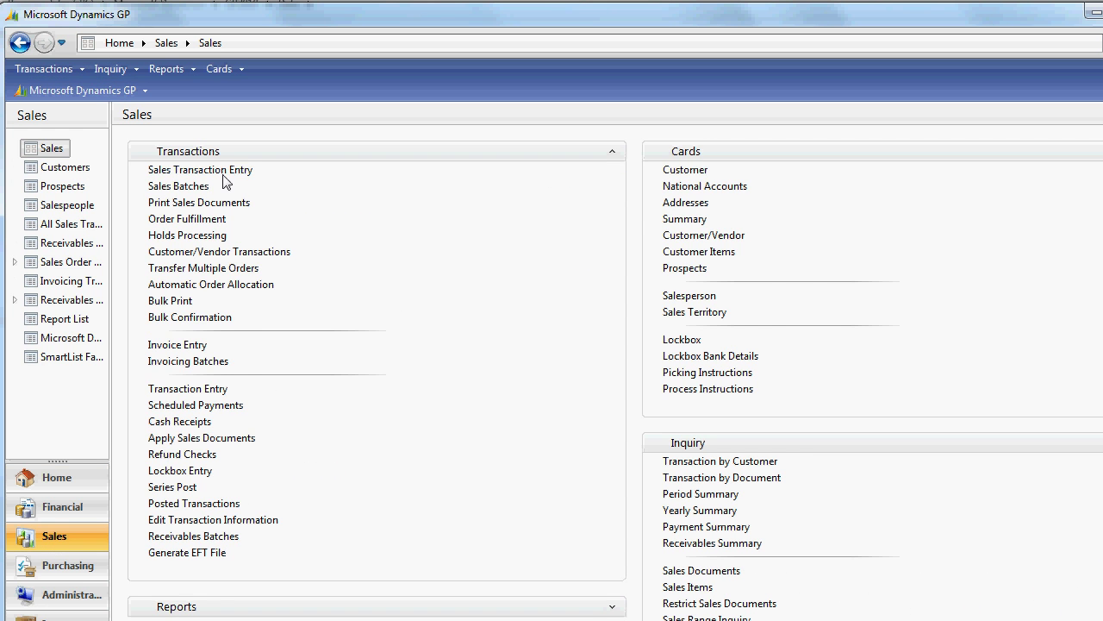
click(230, 172)
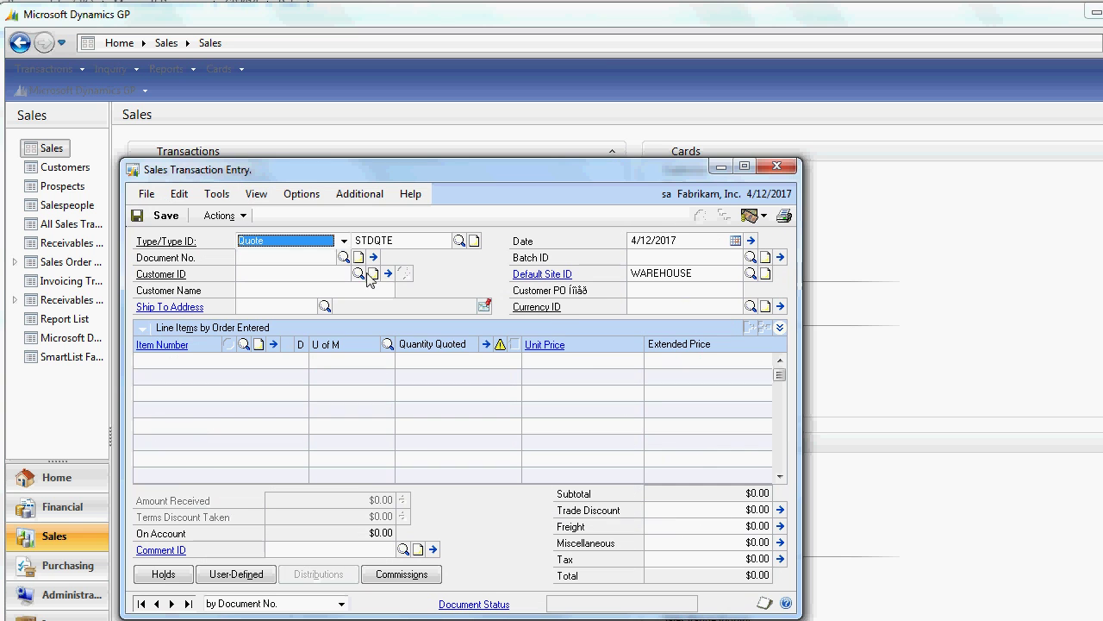